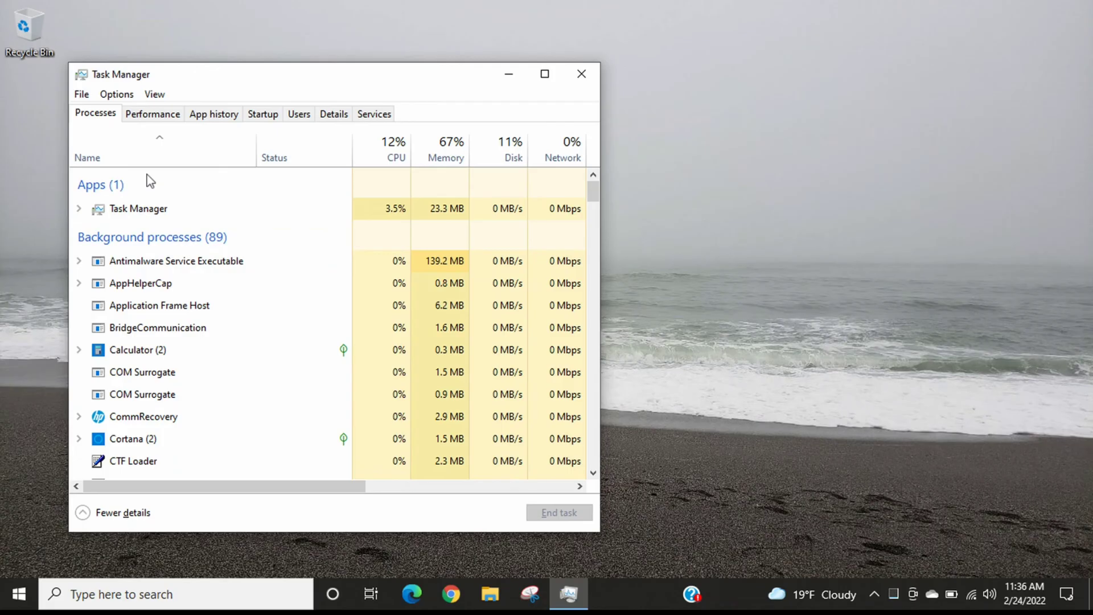
Show Task Manager's Performance memory details: 2.6 of 3.8 GB in use, 1.3 GB available
left_click(147, 116)
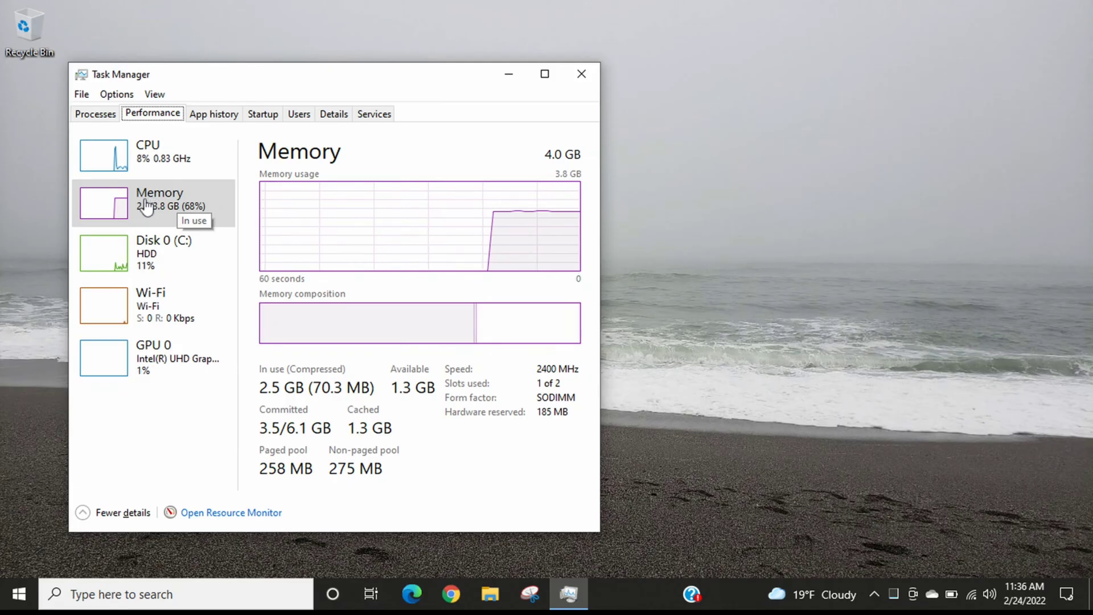
left_click(147, 204)
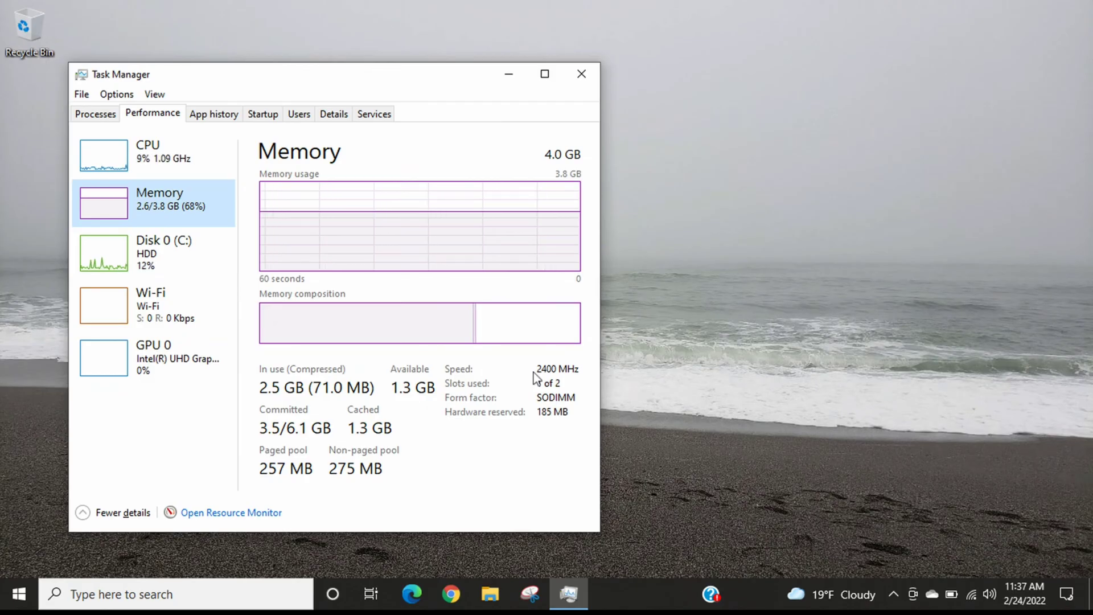
Close Task Manager and start a Windows search for Command Prompt
left_click(575, 83)
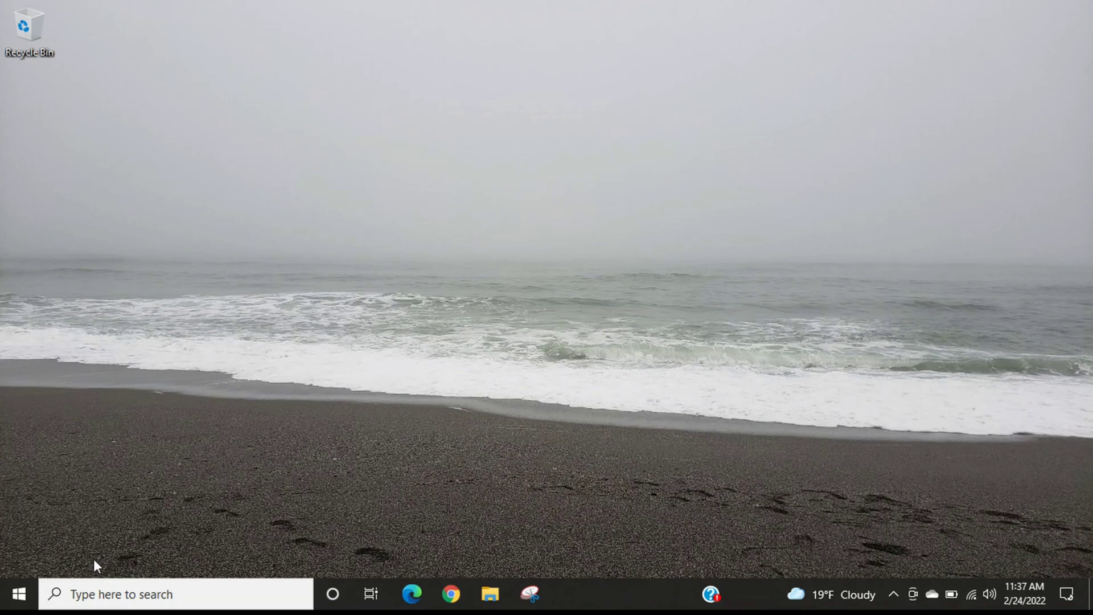
left_click(87, 591)
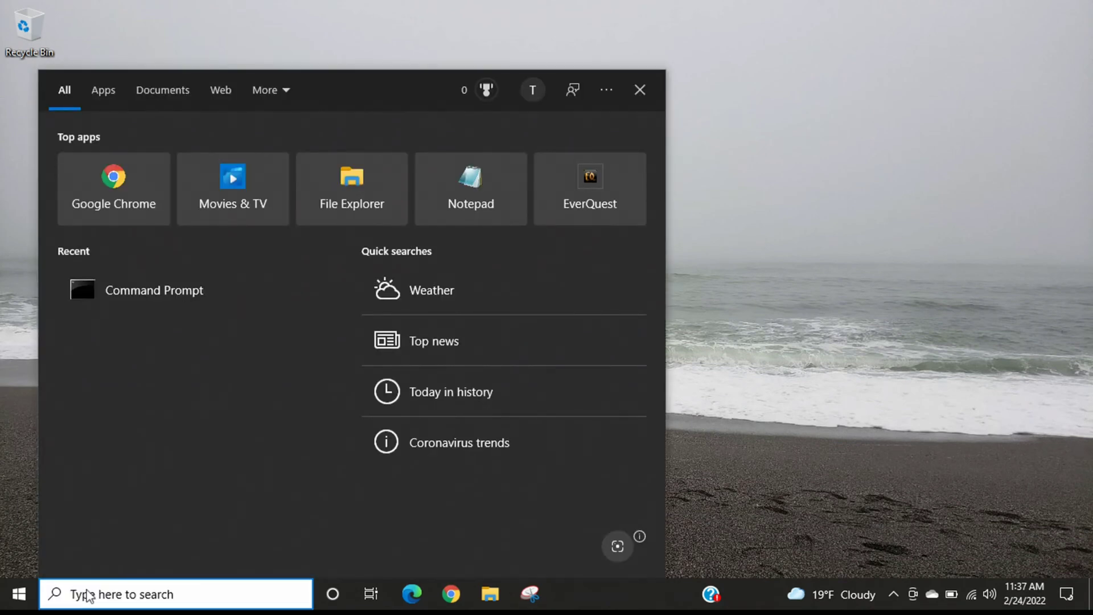
type("co")
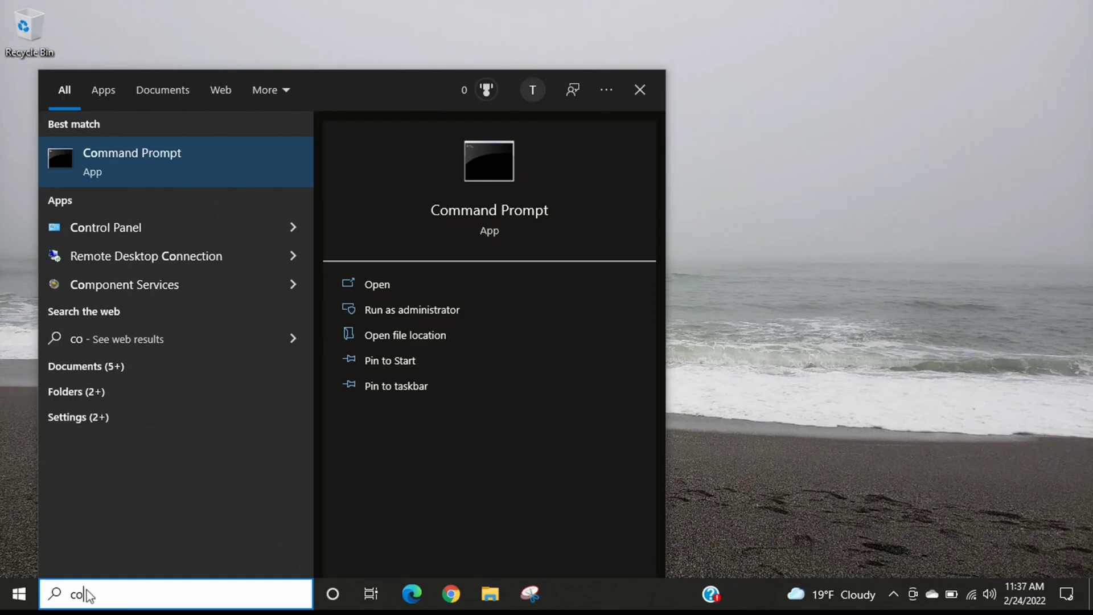
type("mmand")
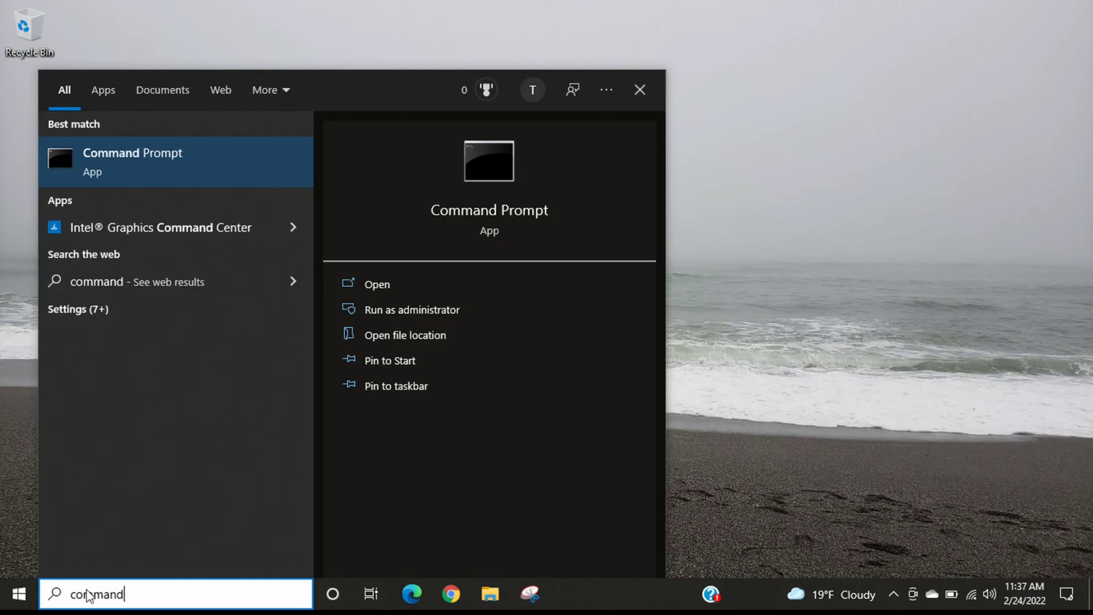
type(" prompt")
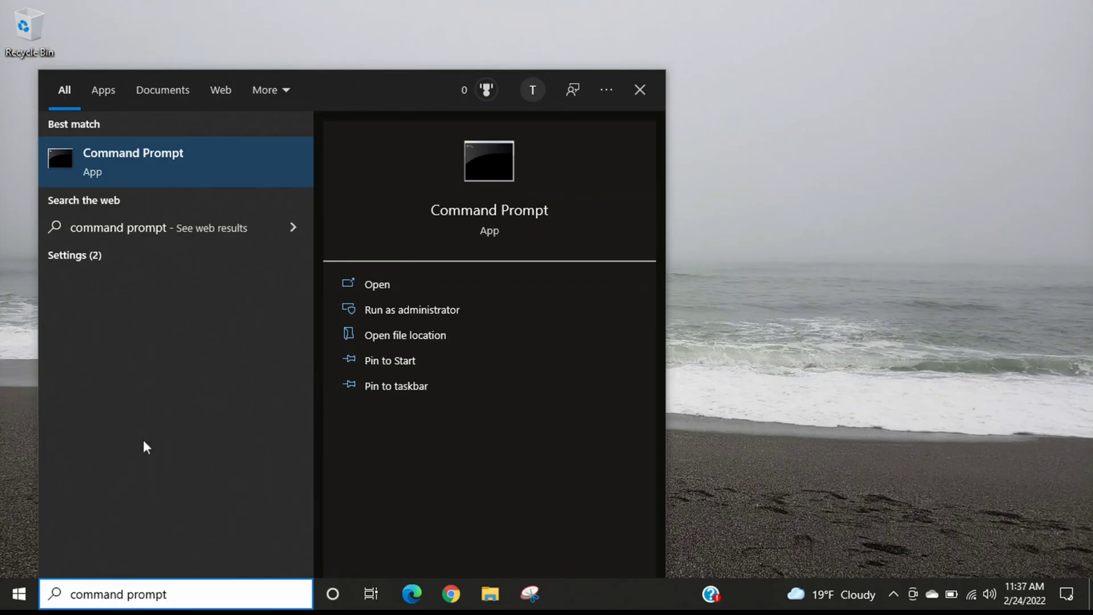
Launch Command Prompt from the search results to begin the wmic memphysical query
left_click(132, 167)
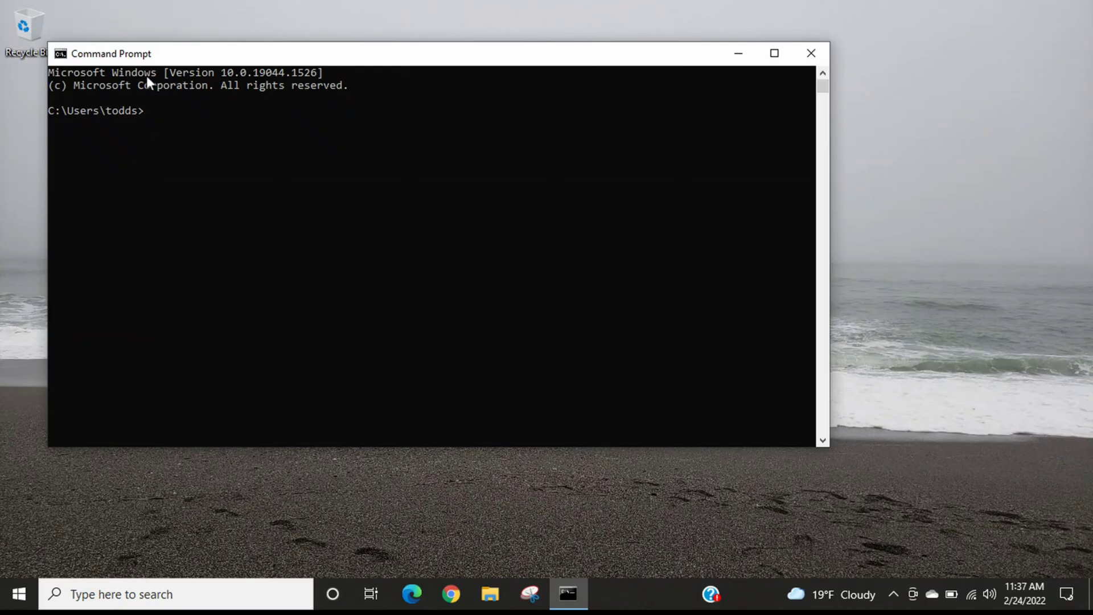
type("wmi")
type("c")
type(" memp")
type("hysi")
type("cal")
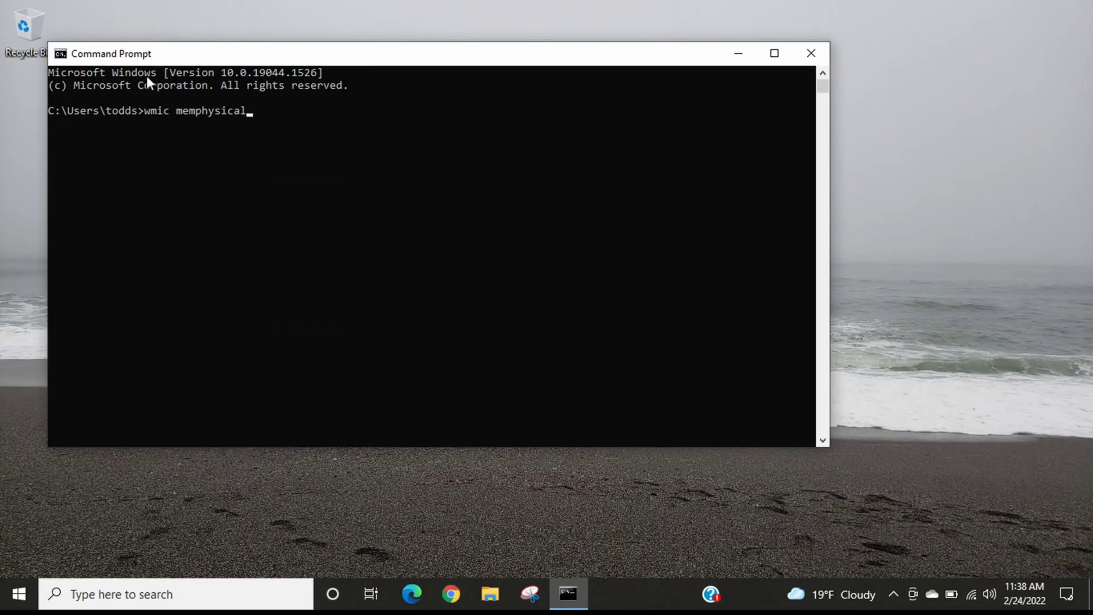
type(" g")
type("et")
type(" mem")
type("oryd")
type("evice")
type("s")
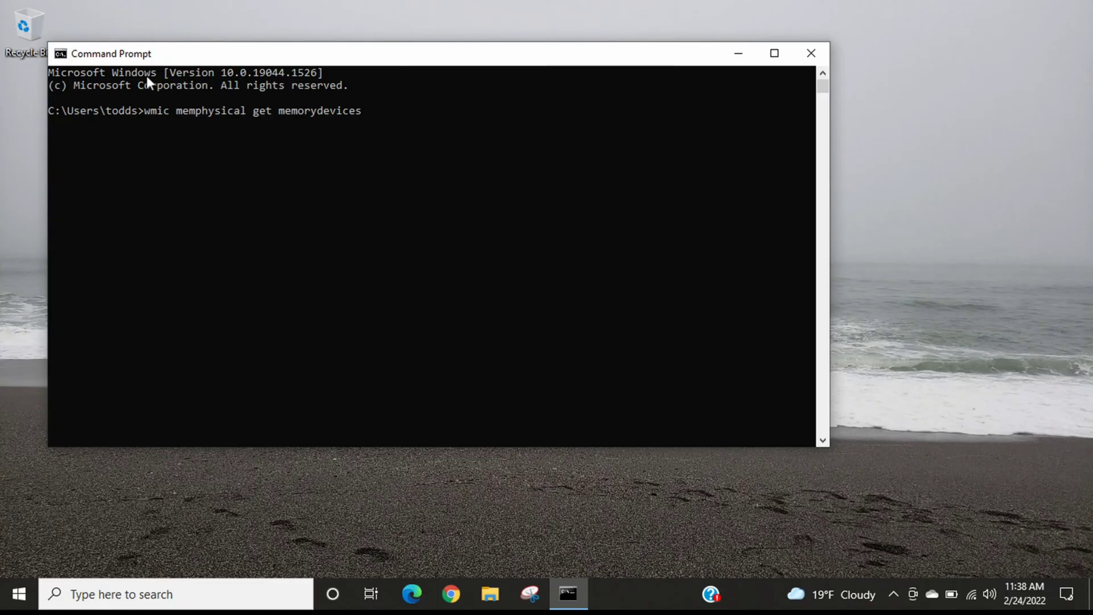
Run wmic memphysical get memorydevices, which reports MemoryDevices 2
key("Return")
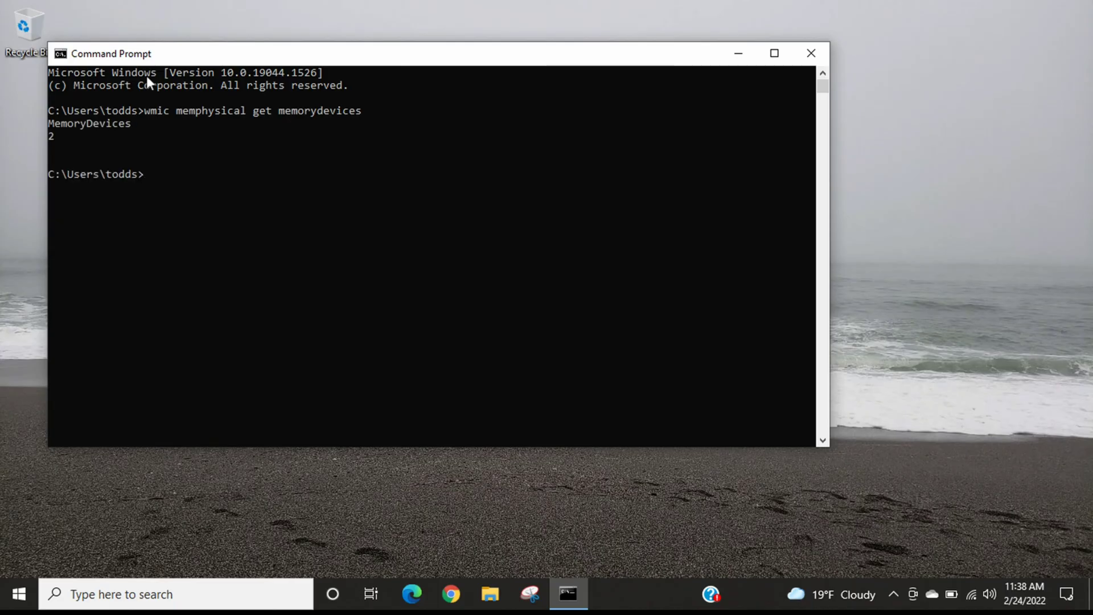